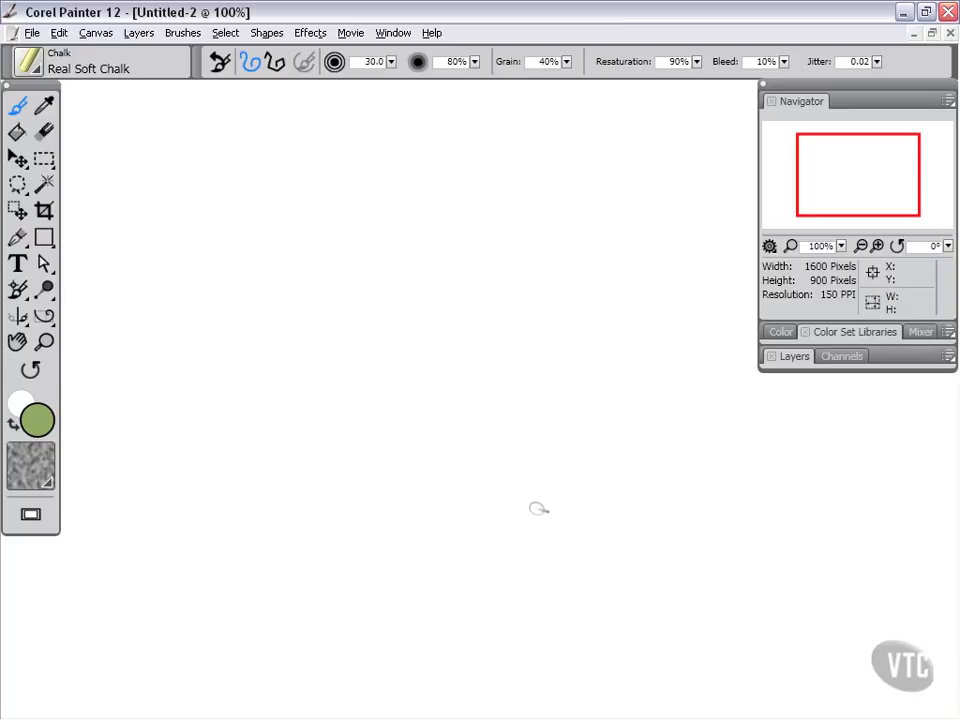
Arrange the panels so that Layers and Color Set Libraries are expanded and Navigator is collapsed.
left_click(795, 358)
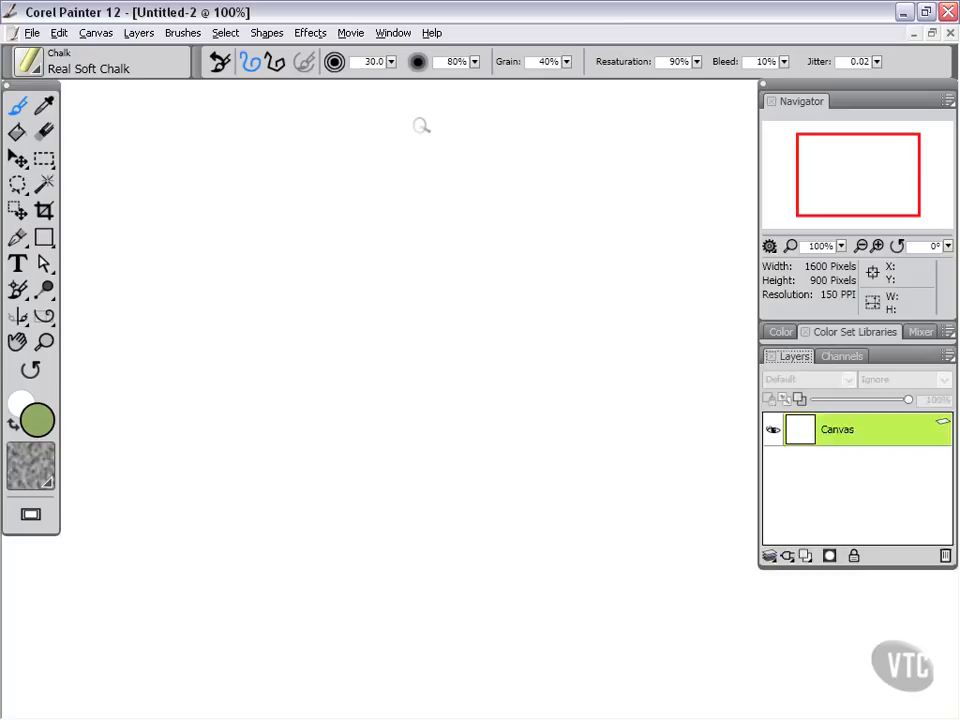
left_click(393, 33)
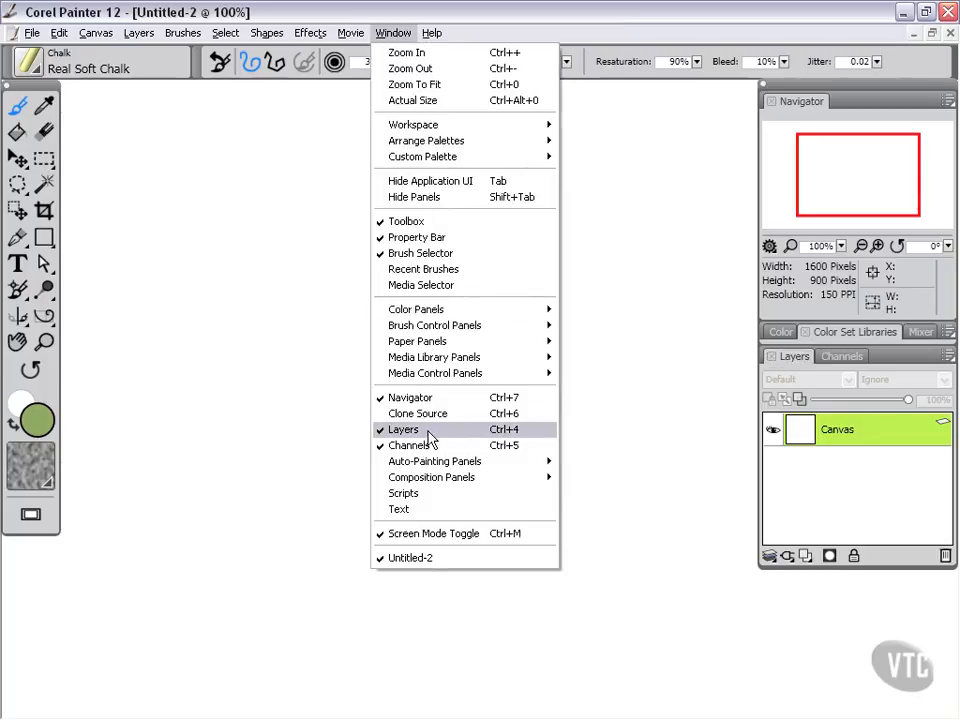
left_click(622, 13)
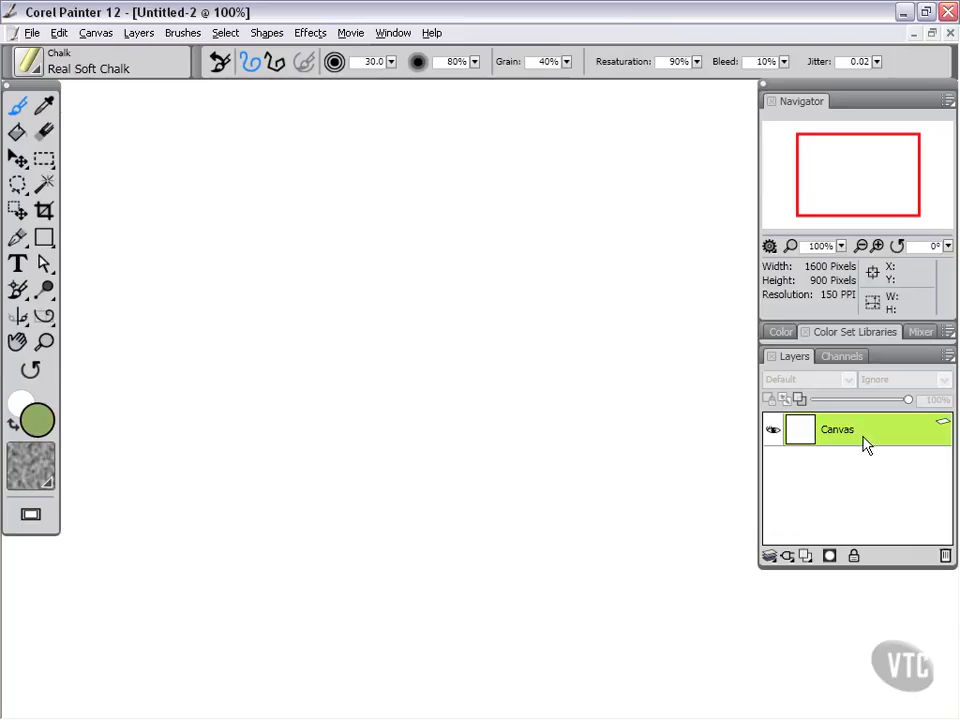
left_click_drag(306, 567, 327, 627)
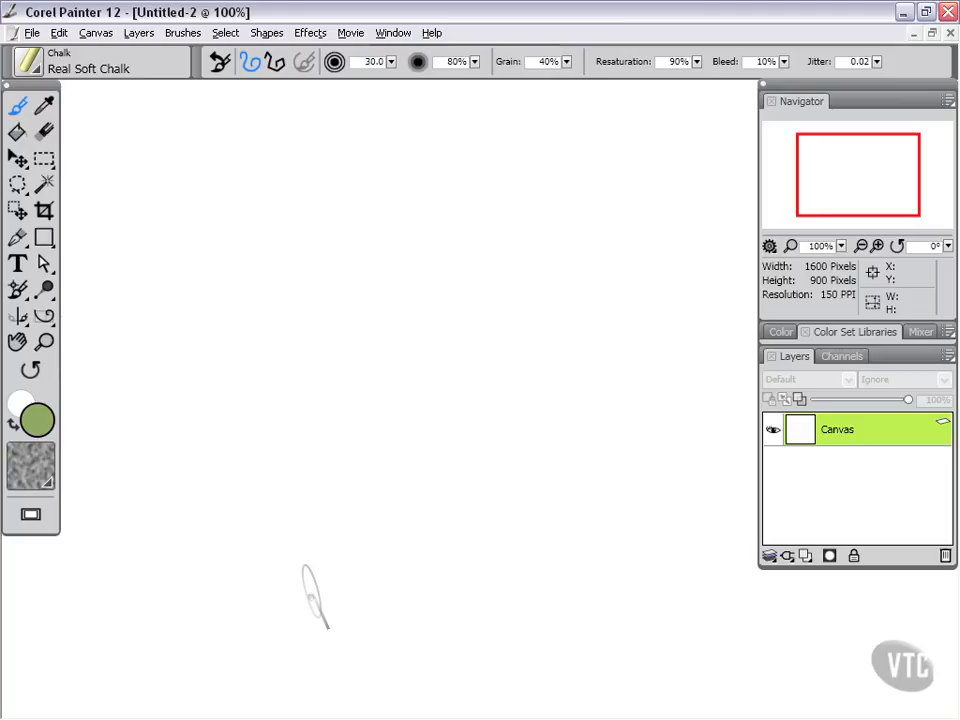
double_click(803, 103)
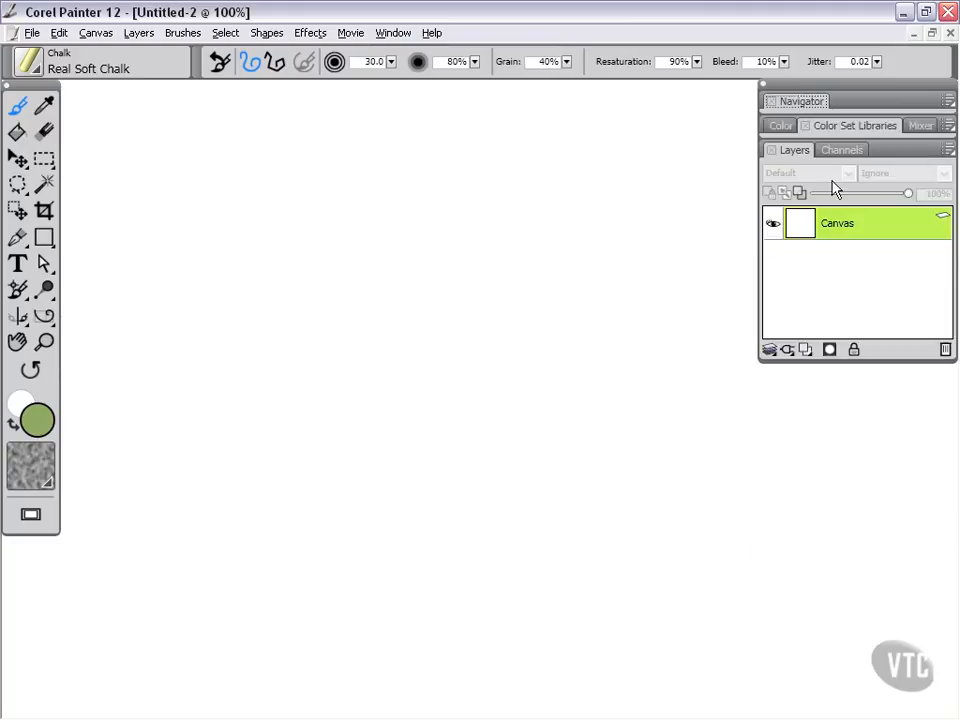
double_click(836, 127)
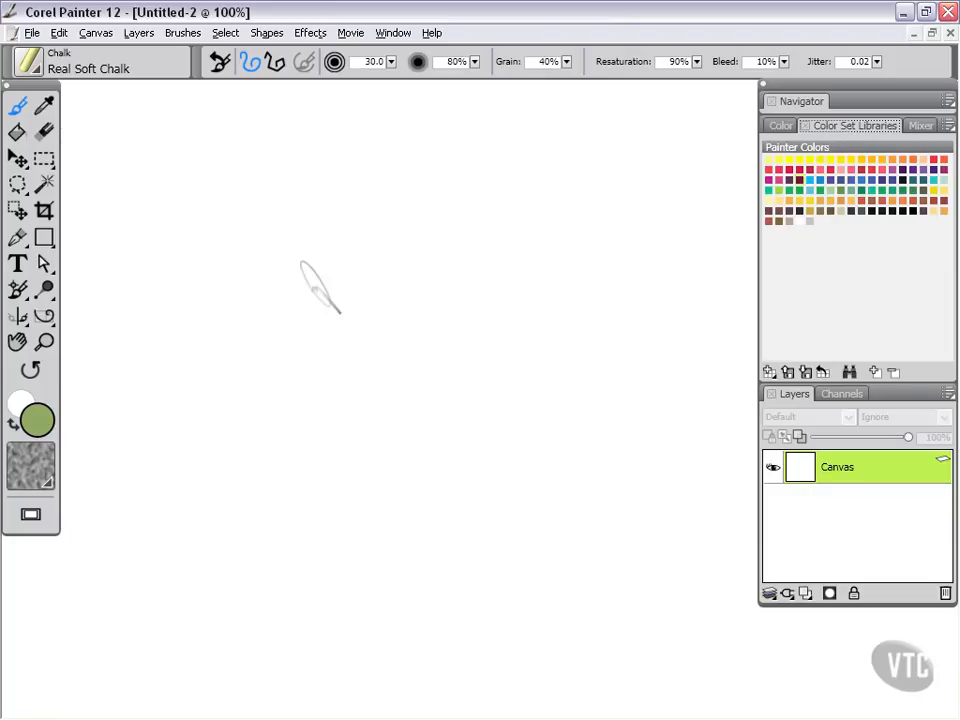
Paint a dense zigzag of green Real Soft Chalk strokes diagonally across the middle of the Canvas layer.
left_click_drag(405, 175, 195, 332)
left_click_drag(420, 190, 207, 402)
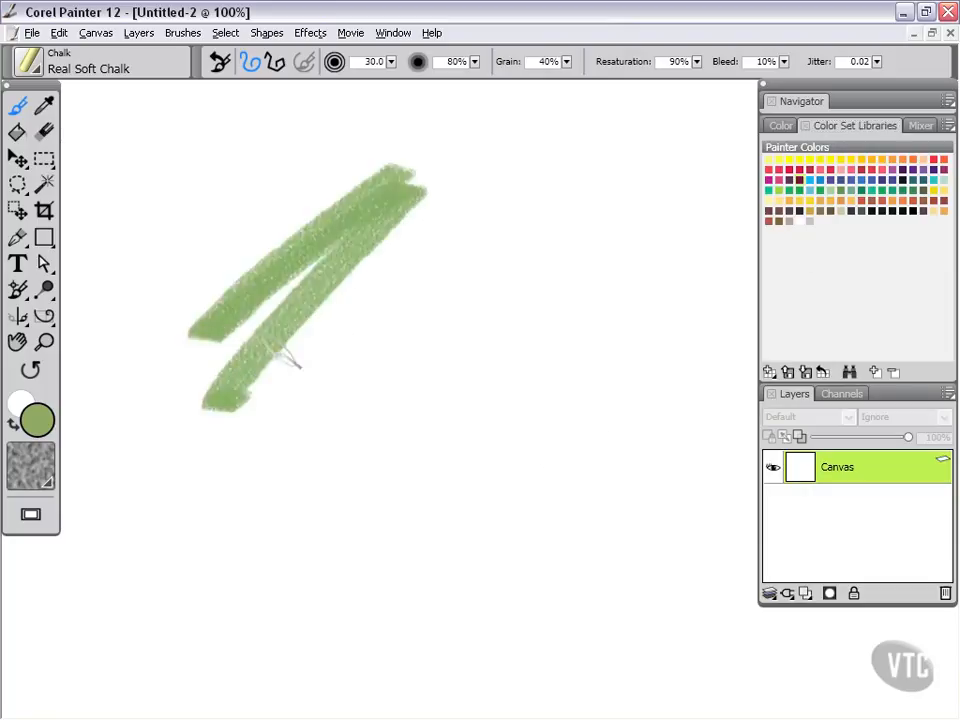
mouse_move(285, 355)
left_mouse_down()
mouse_move(257, 421)
mouse_move(473, 292)
mouse_move(385, 421)
mouse_move(497, 369)
mouse_move(452, 486)
mouse_move(500, 594)
mouse_move(575, 545)
left_mouse_up()
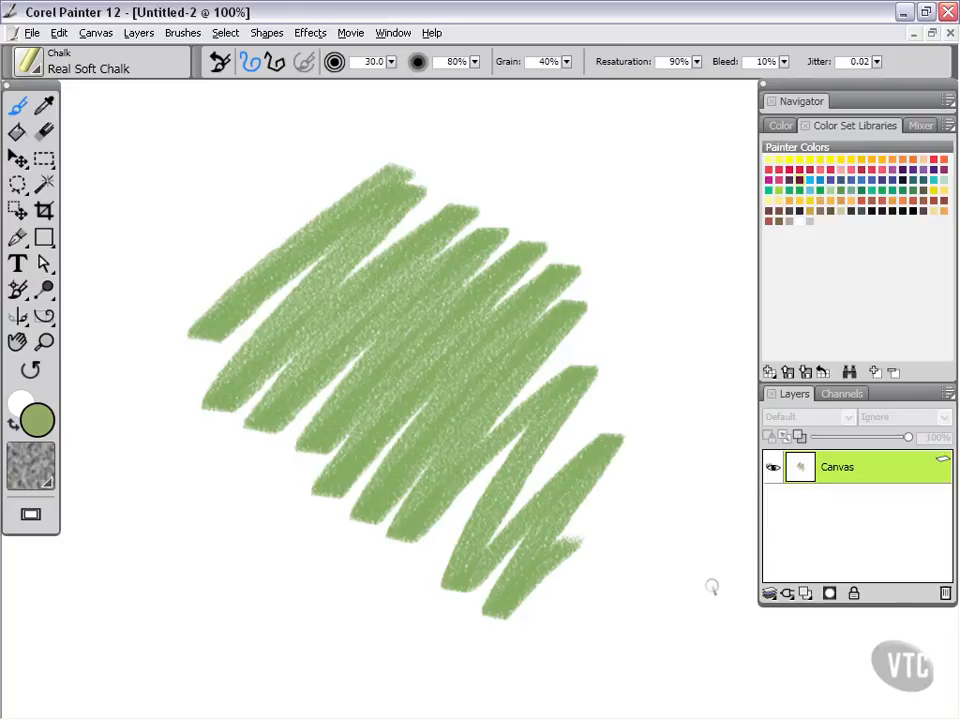
Add a new layer and paint a blue chalk zigzag on it over the green strokes.
left_click(806, 591)
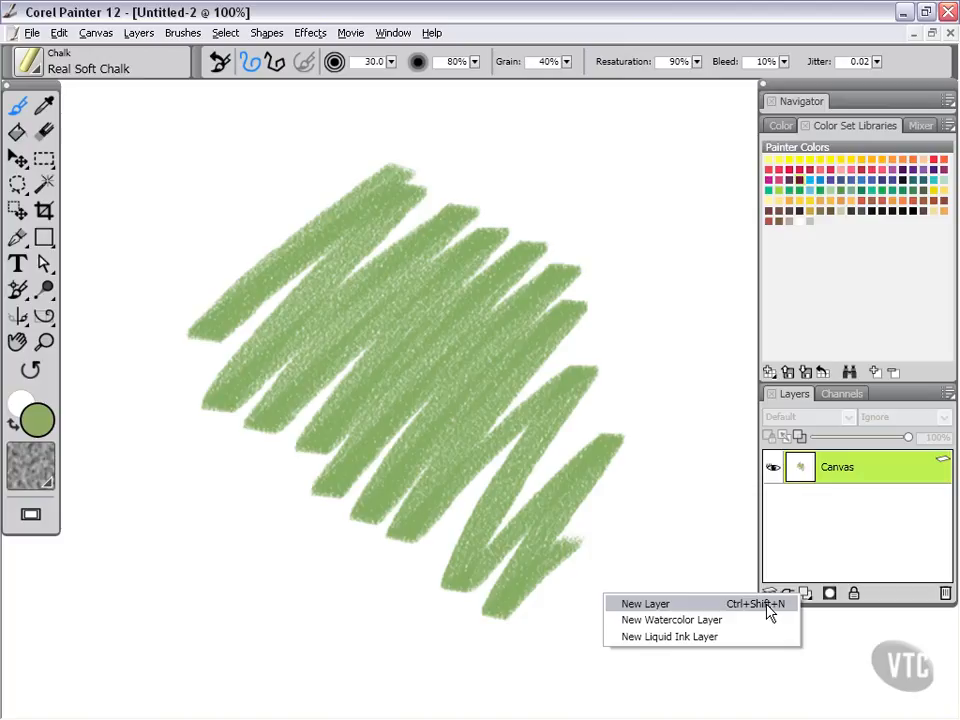
left_click(769, 605)
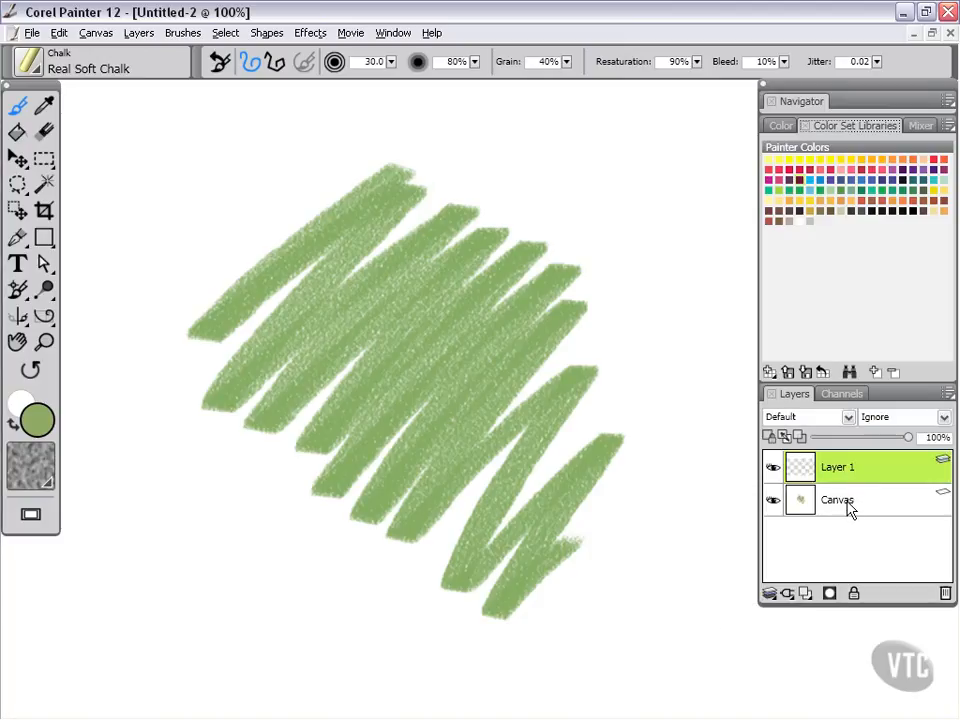
left_click(821, 189)
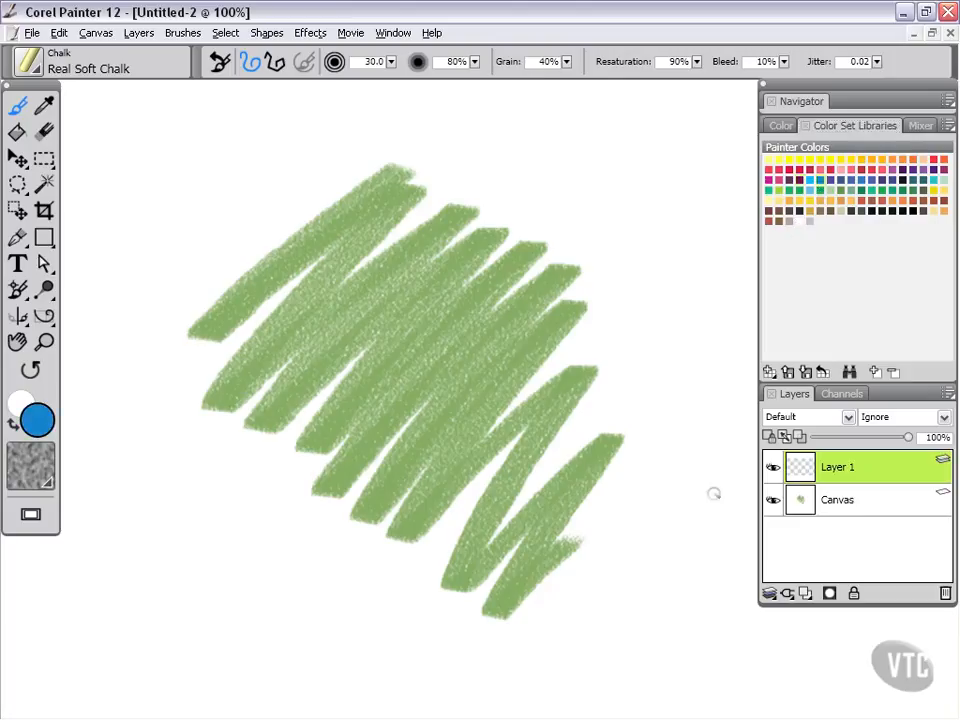
mouse_move(565, 122)
left_mouse_down()
mouse_move(384, 155)
mouse_move(426, 185)
mouse_move(421, 232)
mouse_move(360, 299)
mouse_move(429, 345)
mouse_move(578, 322)
mouse_move(426, 485)
mouse_move(516, 524)
left_mouse_up()
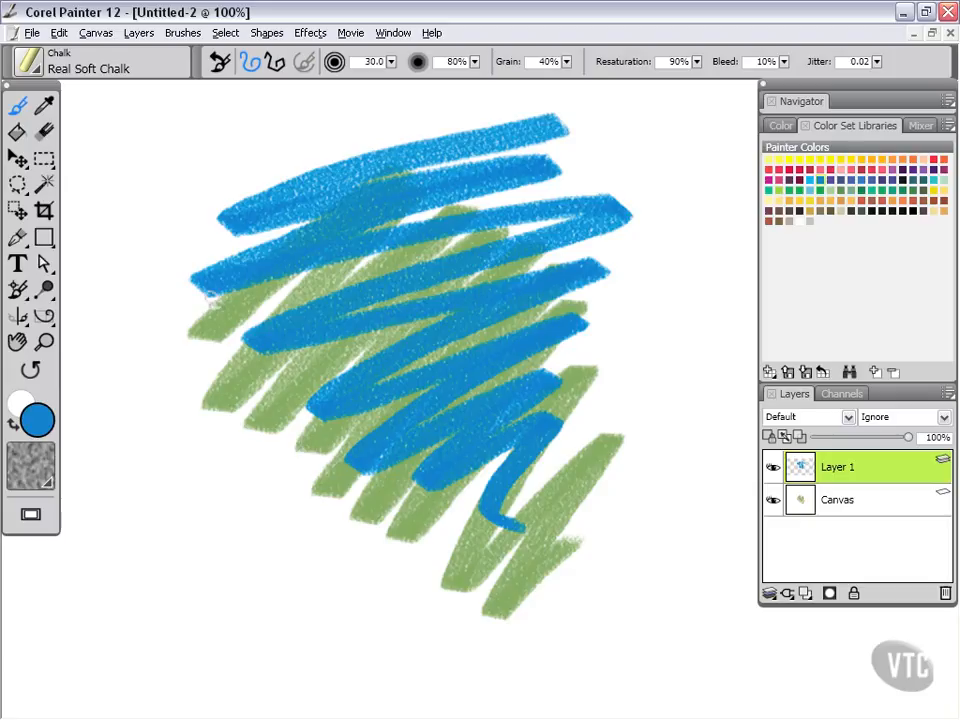
Shift the blue strokes on Layer 1 down and to the left with the Layer Adjuster.
left_click(15, 160)
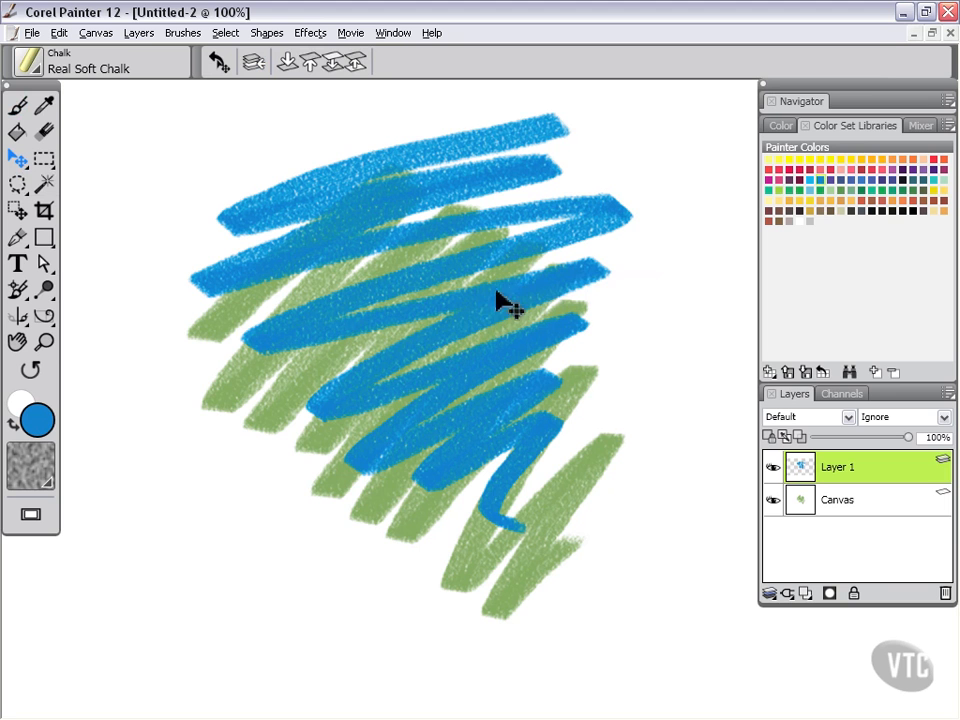
mouse_move(497, 302)
left_mouse_down()
mouse_move(422, 288)
mouse_move(326, 411)
mouse_move(486, 358)
mouse_move(576, 444)
mouse_move(612, 370)
mouse_move(618, 312)
mouse_move(395, 287)
mouse_move(543, 259)
mouse_move(548, 273)
mouse_move(498, 290)
mouse_move(424, 352)
left_mouse_up()
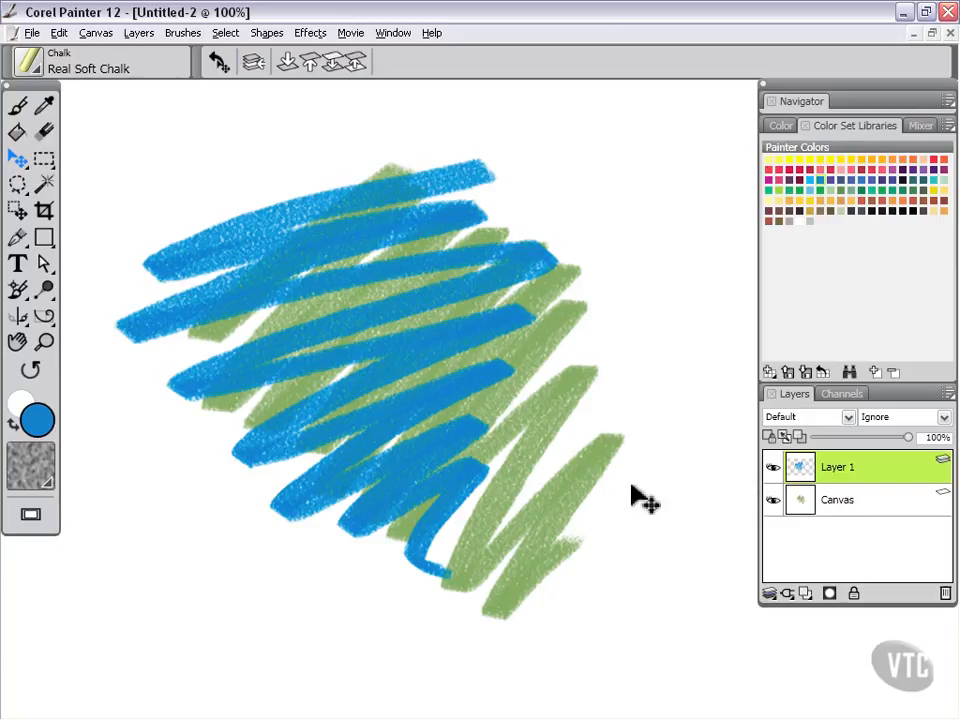
Add another layer and paint a red chalk zigzag with the Brush over the blue and green strokes.
left_click(18, 105)
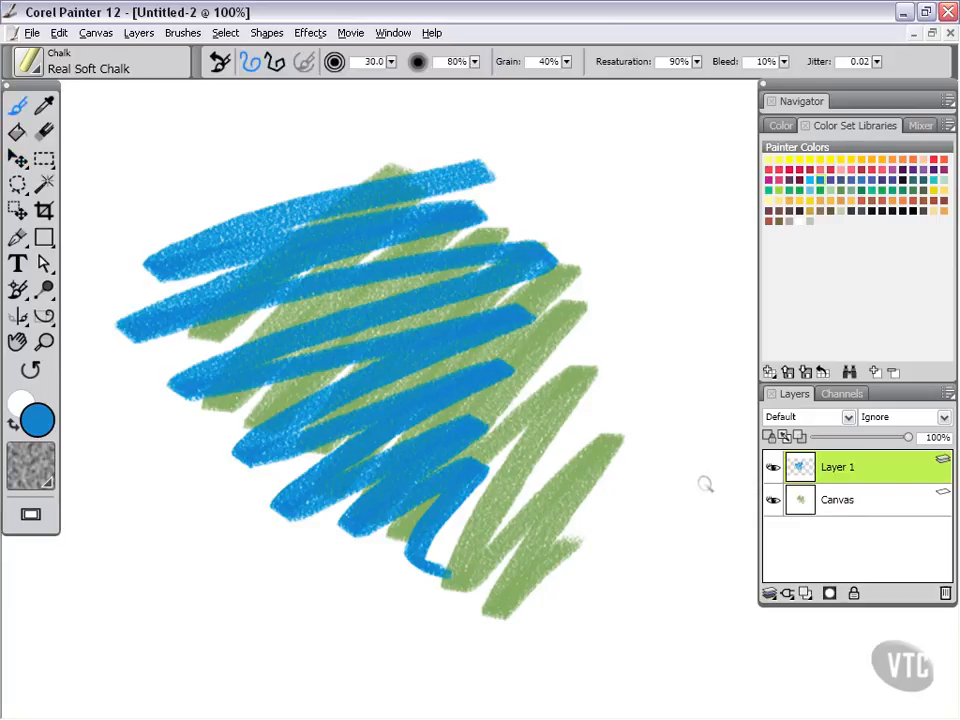
left_click(810, 594)
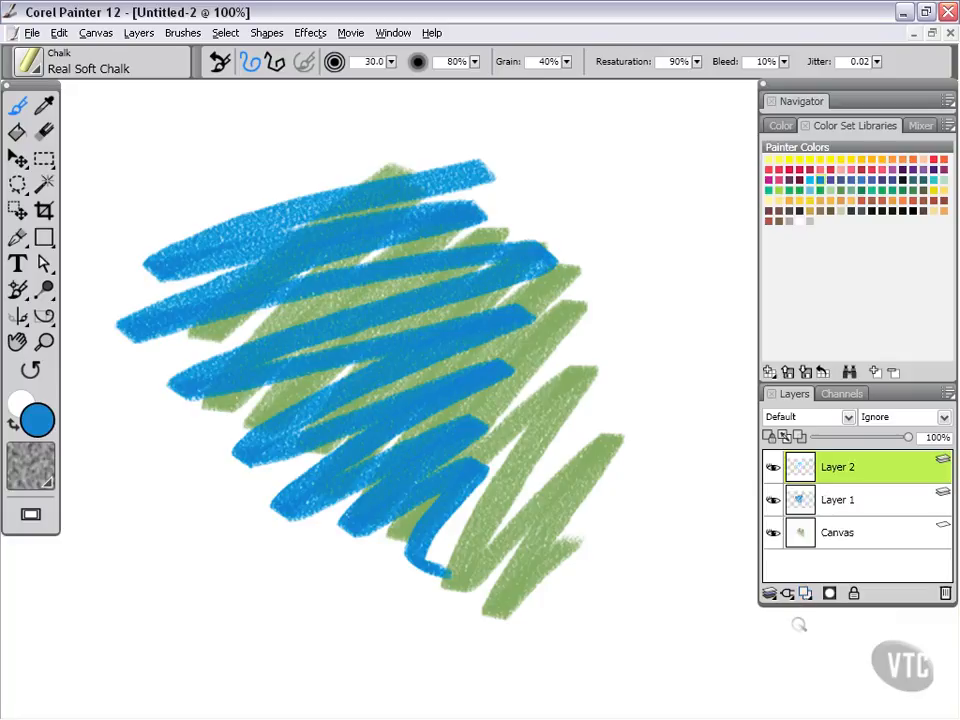
left_click(833, 180)
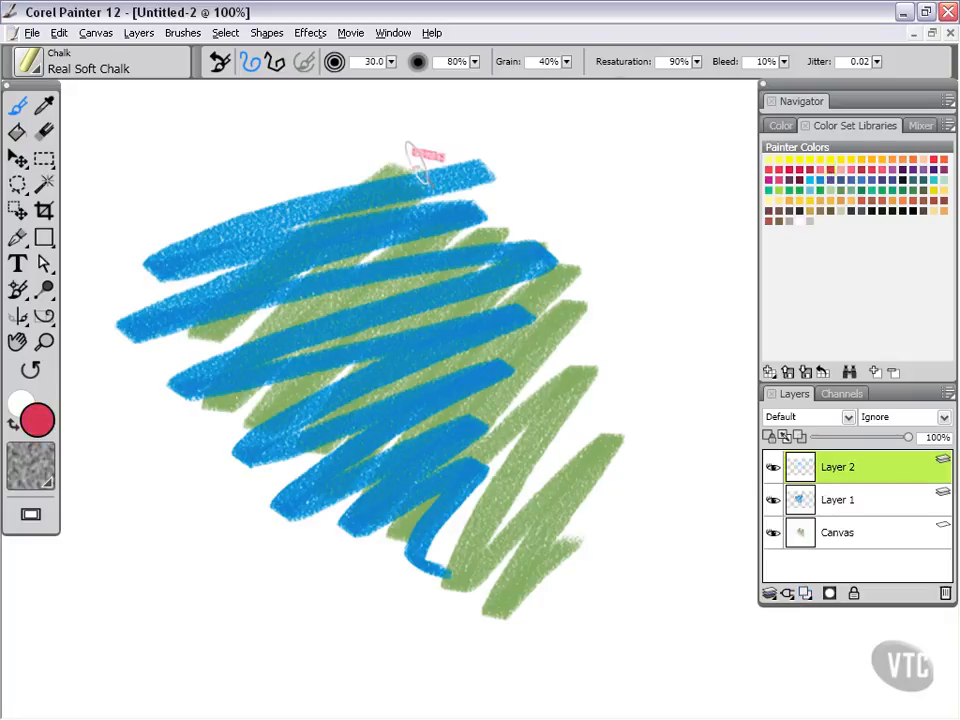
mouse_move(418, 152)
left_mouse_down()
mouse_move(497, 200)
mouse_move(420, 222)
mouse_move(492, 548)
left_mouse_up()
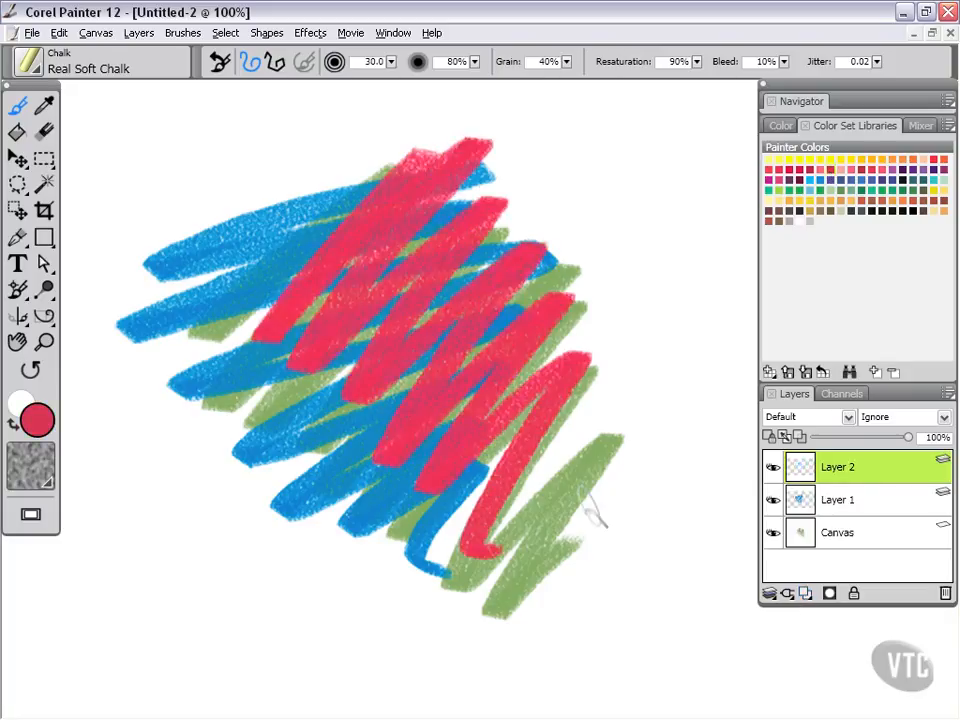
Add another layer above the red strokes and paint a yellow-orange chalk zigzag on it.
left_click(809, 592)
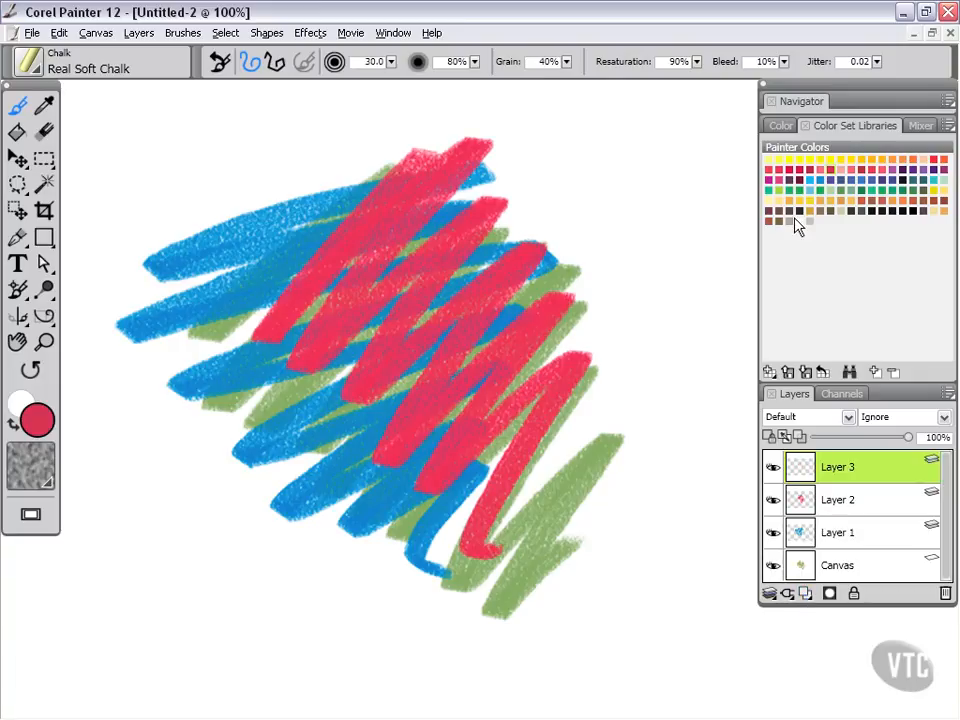
left_click(828, 165)
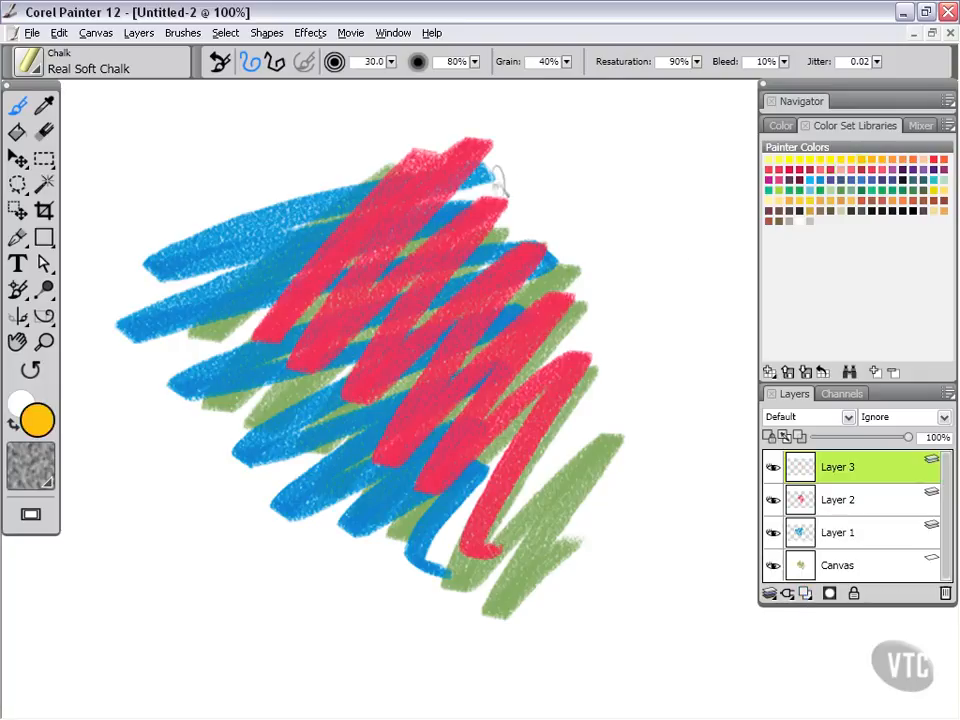
mouse_move(505, 183)
left_mouse_down()
mouse_move(437, 270)
mouse_move(424, 461)
mouse_move(353, 442)
left_mouse_up()
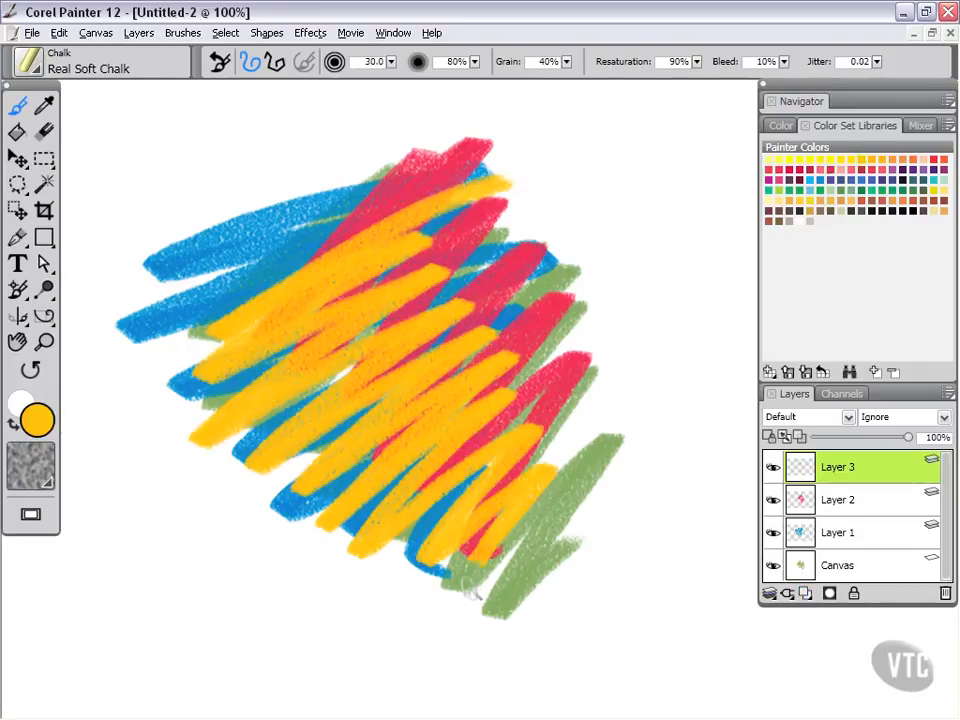
Add another layer above the yellow-orange strokes and paint a dark grey chalk zigzag on it.
left_click(807, 594)
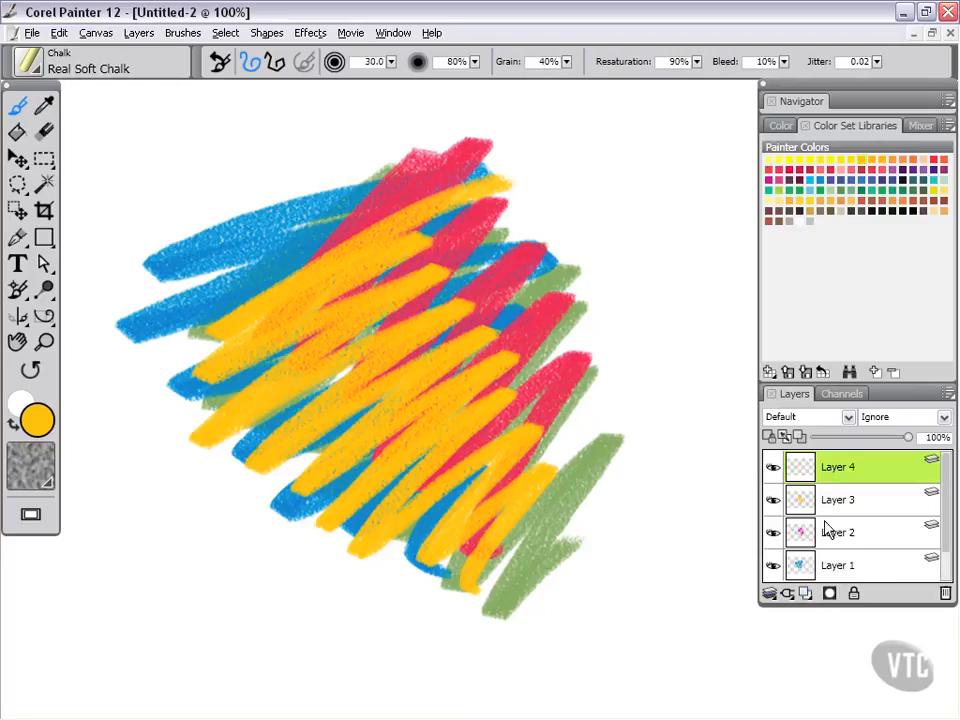
left_click(859, 212)
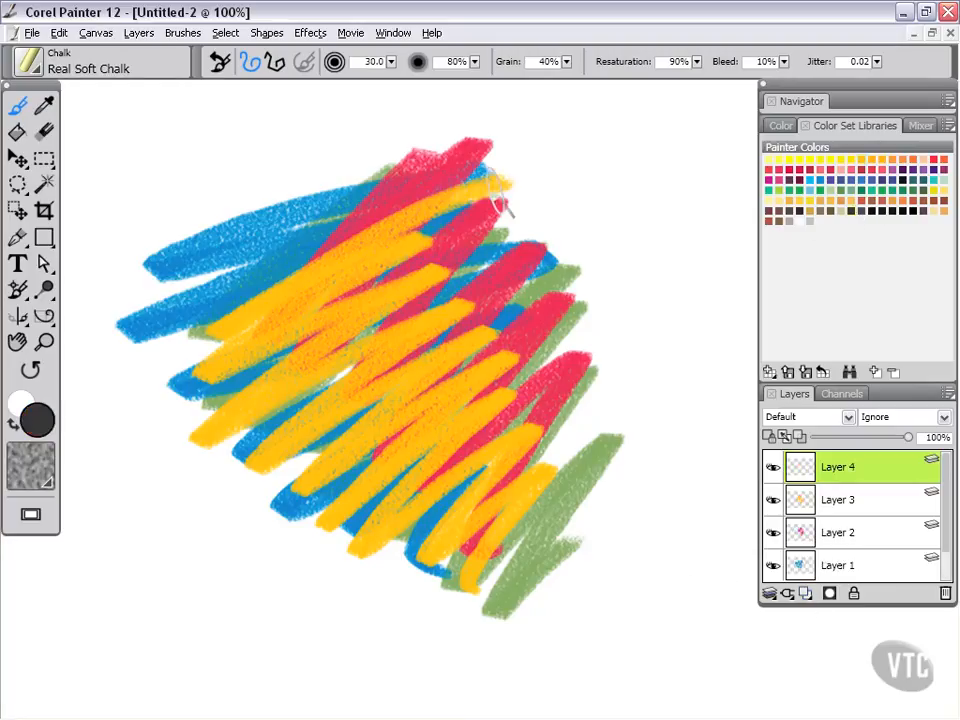
mouse_move(525, 160)
left_mouse_down()
mouse_move(300, 385)
mouse_move(385, 465)
mouse_move(600, 390)
mouse_move(563, 570)
left_mouse_up()
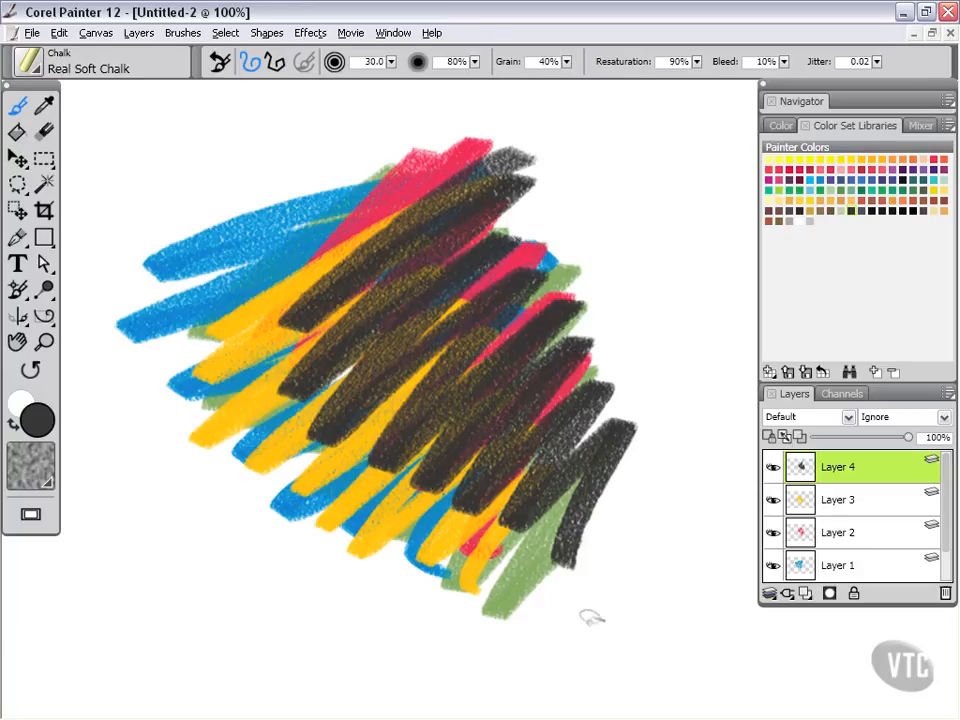
Nudge the dark grey strokes on Layer 4 slightly down and to the left with the Layer Adjuster.
left_click(17, 157)
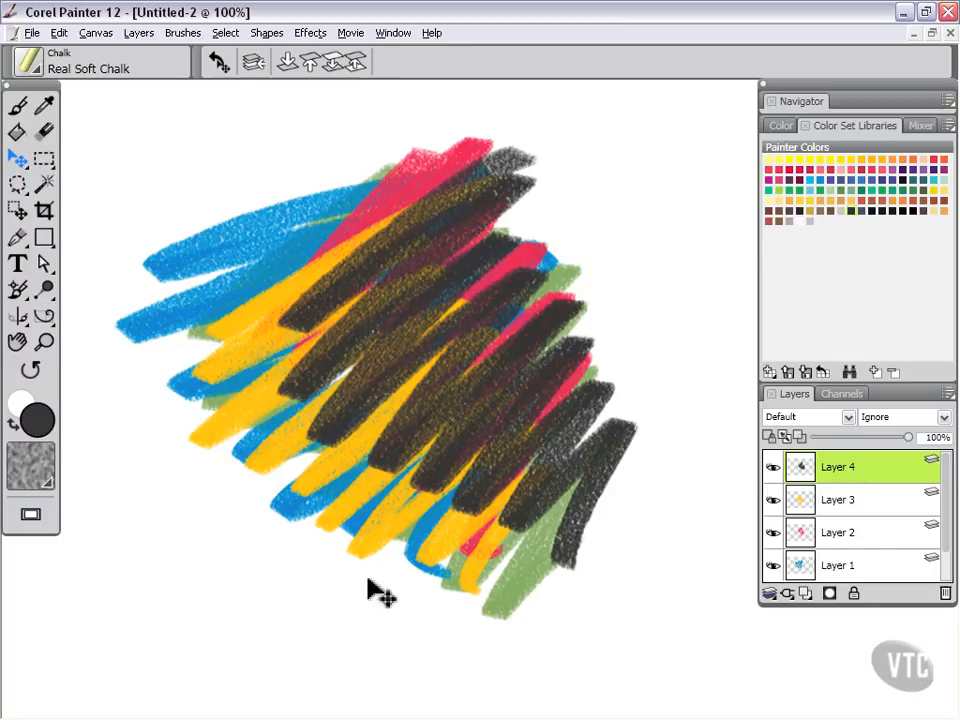
mouse_move(372, 548)
left_mouse_down()
mouse_move(338, 563)
mouse_move(381, 549)
mouse_move(358, 551)
mouse_move(375, 566)
left_mouse_up()
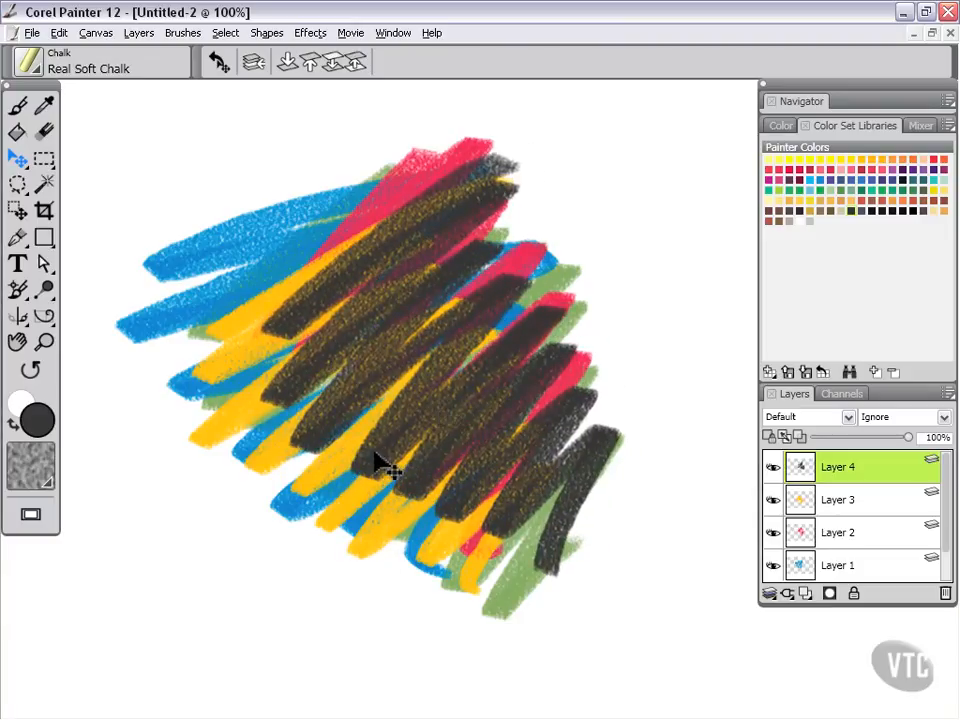
Turn on Auto Select Layer and reposition the yellow, blue, red and dark grey strokes by grabbing each directly on the canvas.
left_click(252, 64)
mouse_move(377, 548)
left_mouse_down()
mouse_move(289, 596)
mouse_move(386, 553)
mouse_move(289, 600)
mouse_move(330, 545)
mouse_move(345, 575)
mouse_move(375, 542)
mouse_move(370, 532)
left_mouse_up()
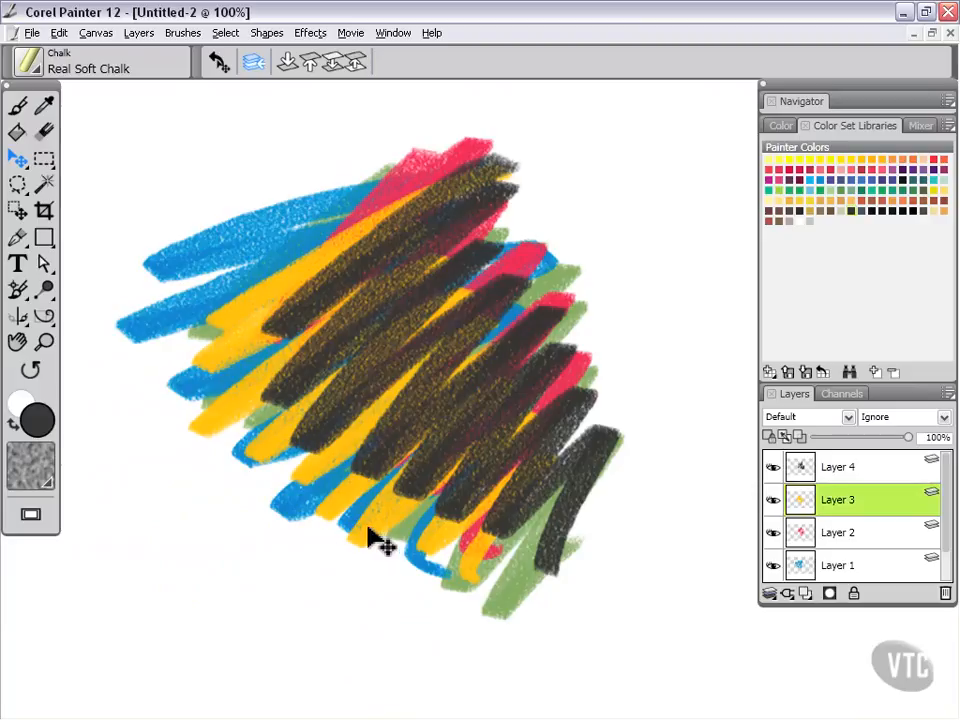
left_click(292, 506)
mouse_move(203, 643)
left_mouse_down()
mouse_move(291, 581)
mouse_move(283, 538)
left_mouse_up()
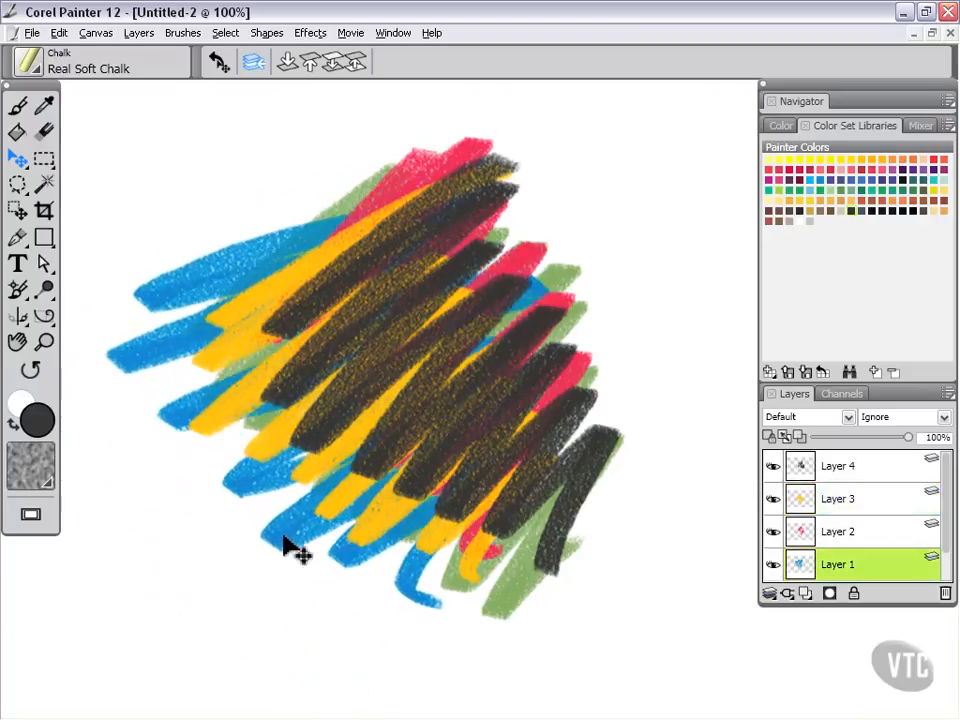
mouse_move(535, 568)
left_mouse_down()
mouse_move(618, 608)
mouse_move(606, 508)
mouse_move(671, 561)
mouse_move(646, 624)
left_mouse_up()
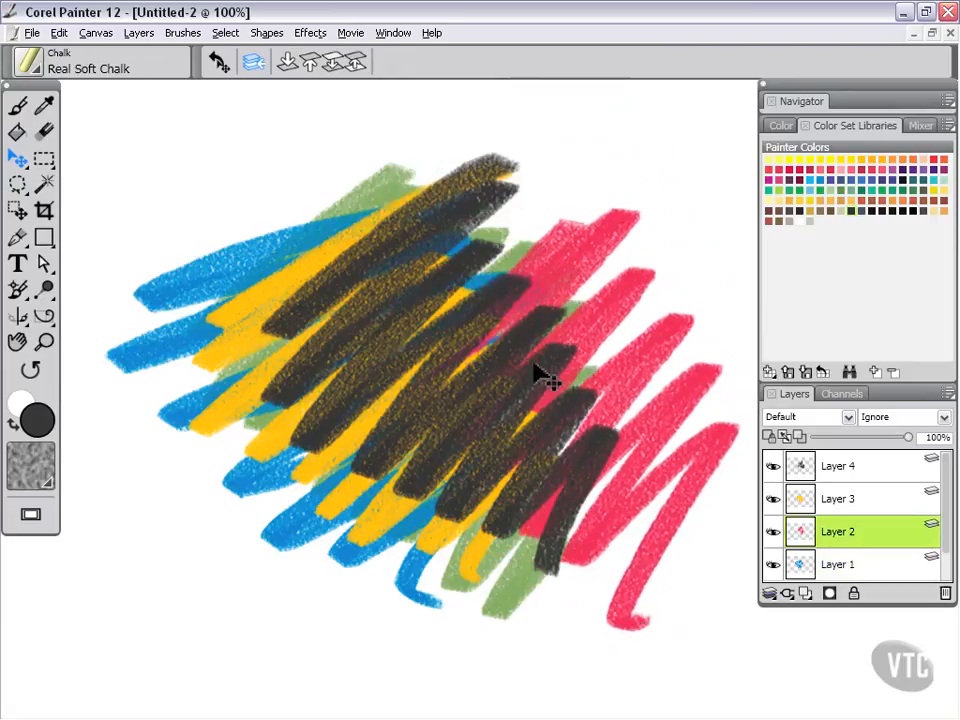
mouse_move(536, 343)
left_mouse_down()
mouse_move(574, 257)
mouse_move(548, 328)
mouse_move(568, 255)
mouse_move(551, 261)
mouse_move(556, 252)
left_mouse_up()
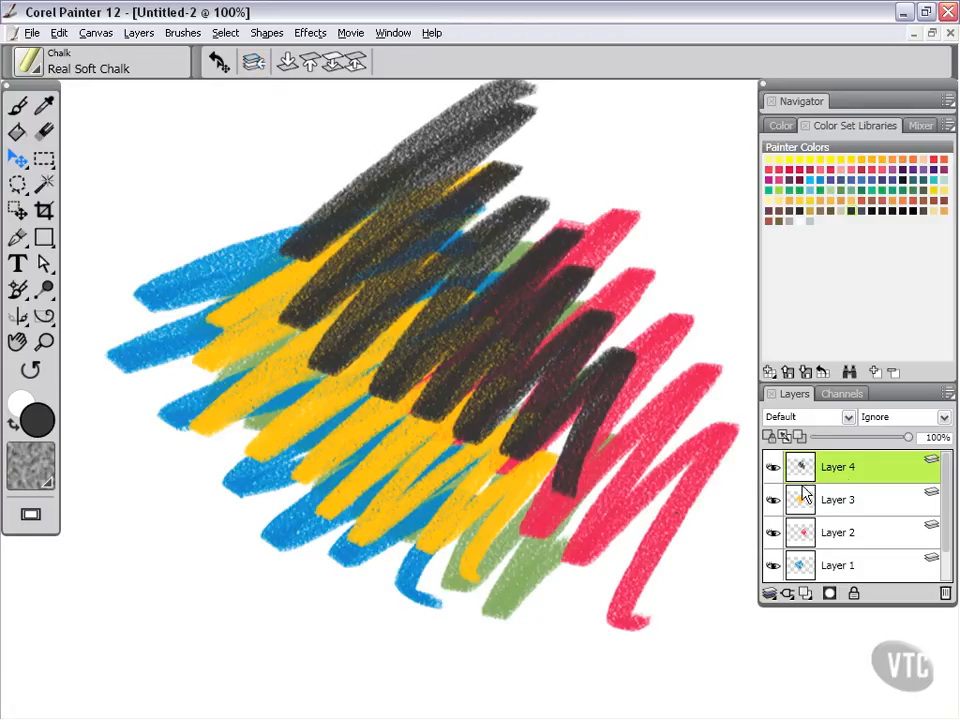
With Auto Select Layer off, reposition the strokes of Layer 4, Layer 3 and Layer 2, making each the active layer before moving it.
mouse_move(438, 479)
left_mouse_down()
mouse_move(422, 489)
mouse_move(567, 534)
mouse_move(413, 476)
mouse_move(435, 467)
left_mouse_up()
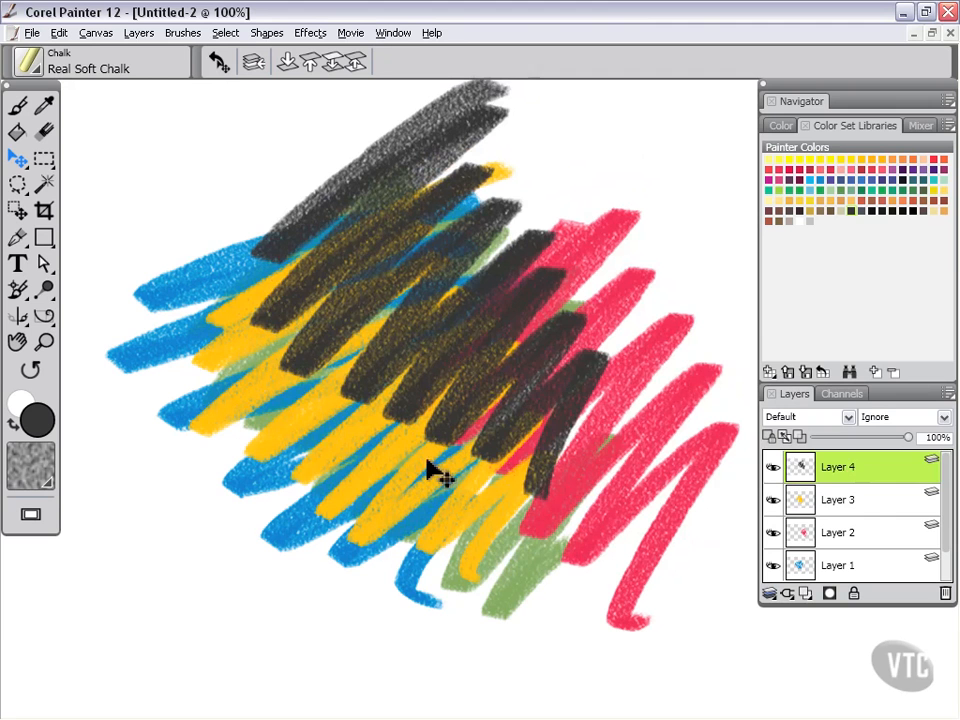
left_click(827, 505)
mouse_move(660, 540)
left_mouse_down()
mouse_move(621, 407)
mouse_move(634, 525)
mouse_move(733, 377)
mouse_move(664, 364)
mouse_move(660, 381)
left_mouse_up()
left_click(851, 534)
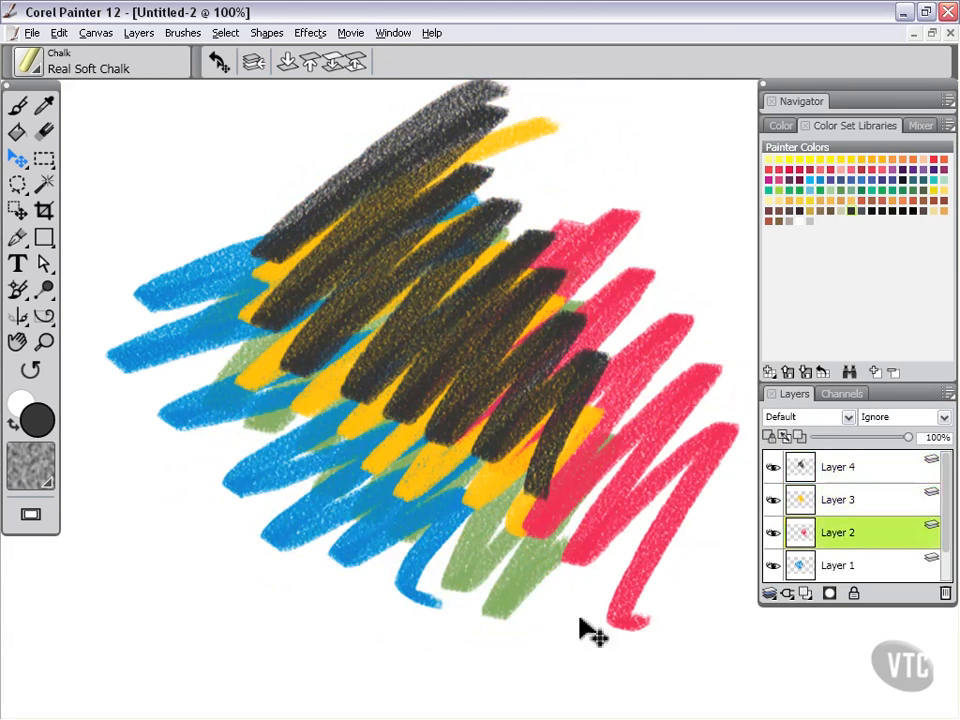
mouse_move(487, 585)
left_mouse_down()
mouse_move(450, 590)
mouse_move(386, 508)
mouse_move(542, 531)
mouse_move(493, 536)
mouse_move(488, 548)
left_mouse_up()
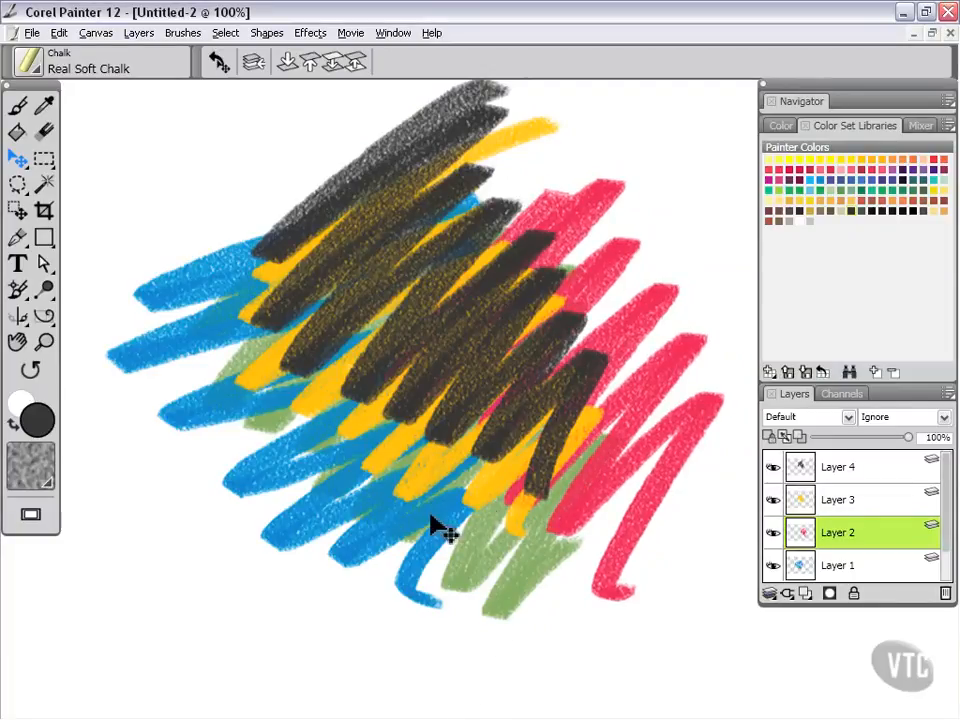
Turn Auto Select Layer back on and raise Layer 2 one level at a time to the top of the layer stack.
left_click(253, 64)
left_click(358, 66)
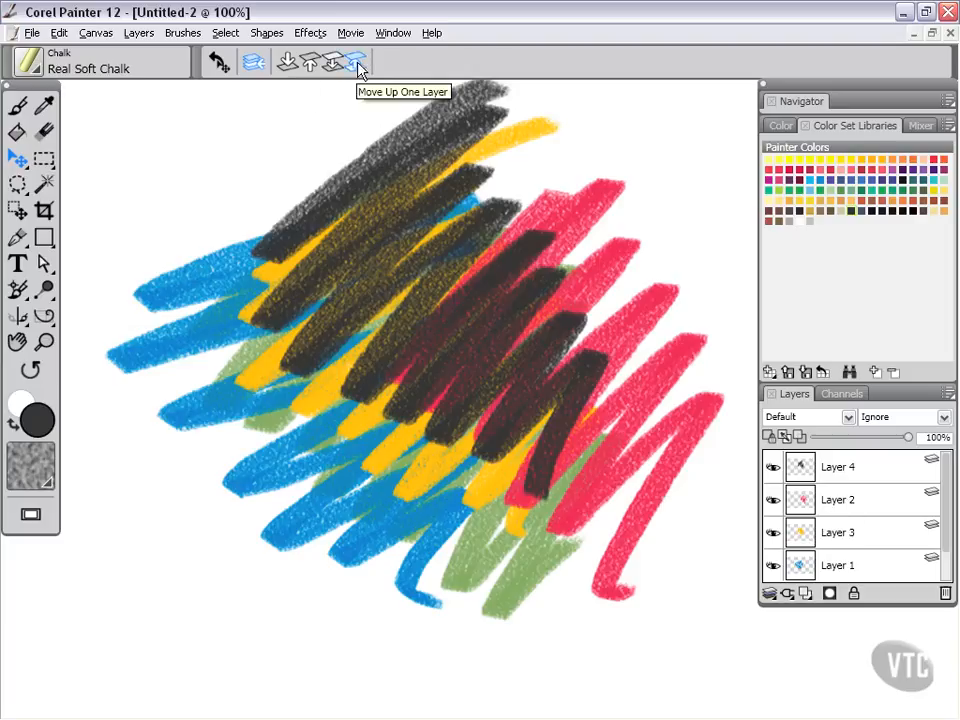
left_click(834, 499)
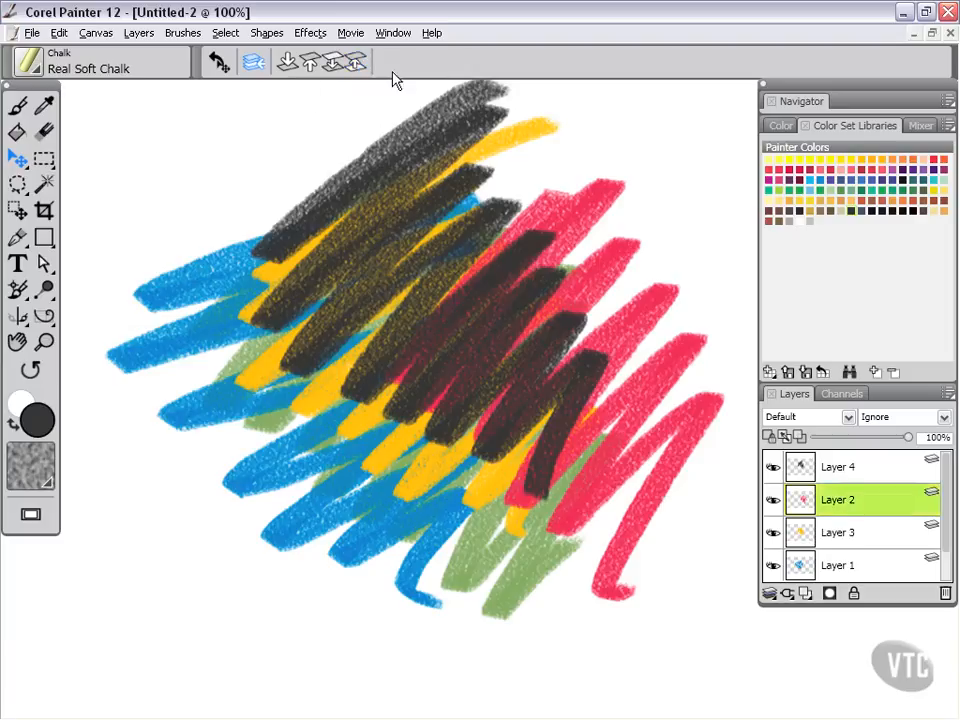
left_click(357, 62)
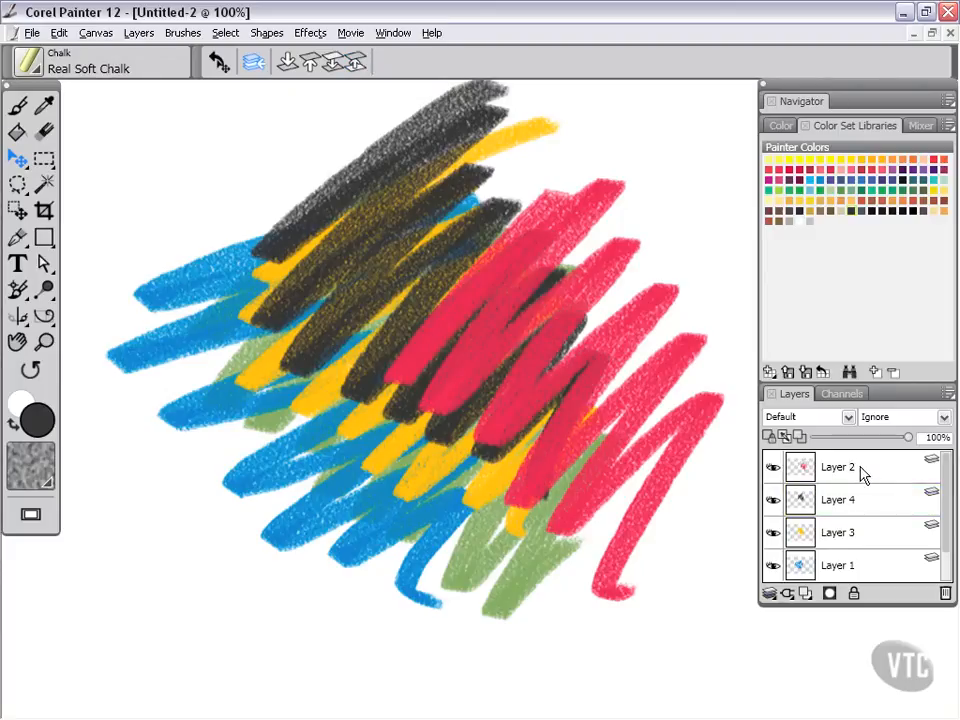
Reorder the layer stack so that Layer 2 sits directly below Layer 4.
mouse_move(862, 476)
left_mouse_down()
mouse_move(881, 510)
mouse_move(870, 528)
mouse_move(868, 499)
mouse_move(859, 553)
mouse_move(853, 501)
left_mouse_up()
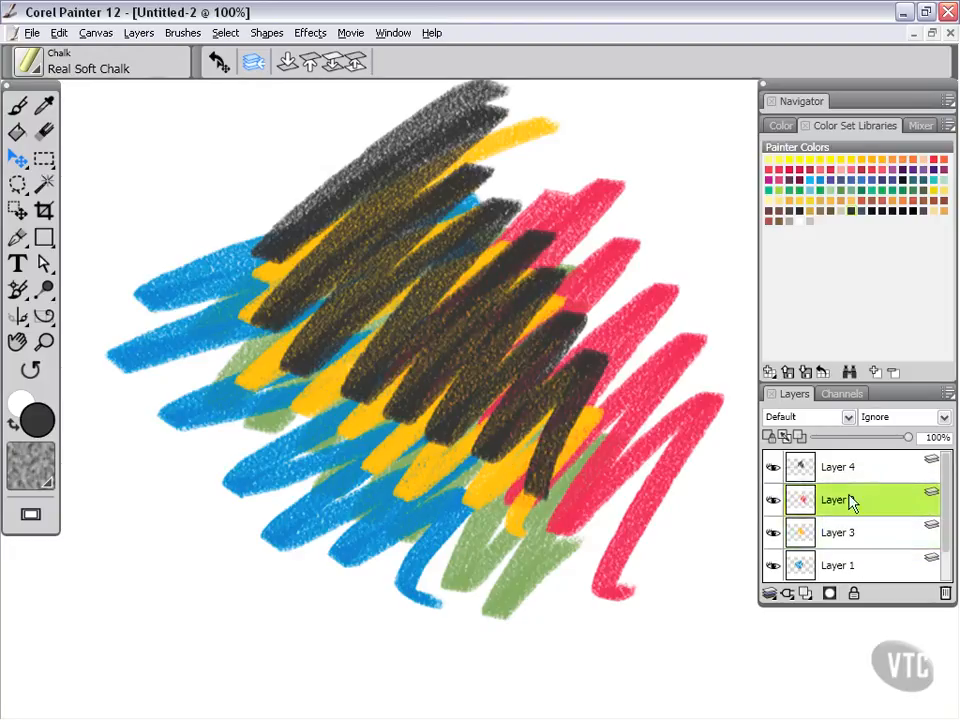